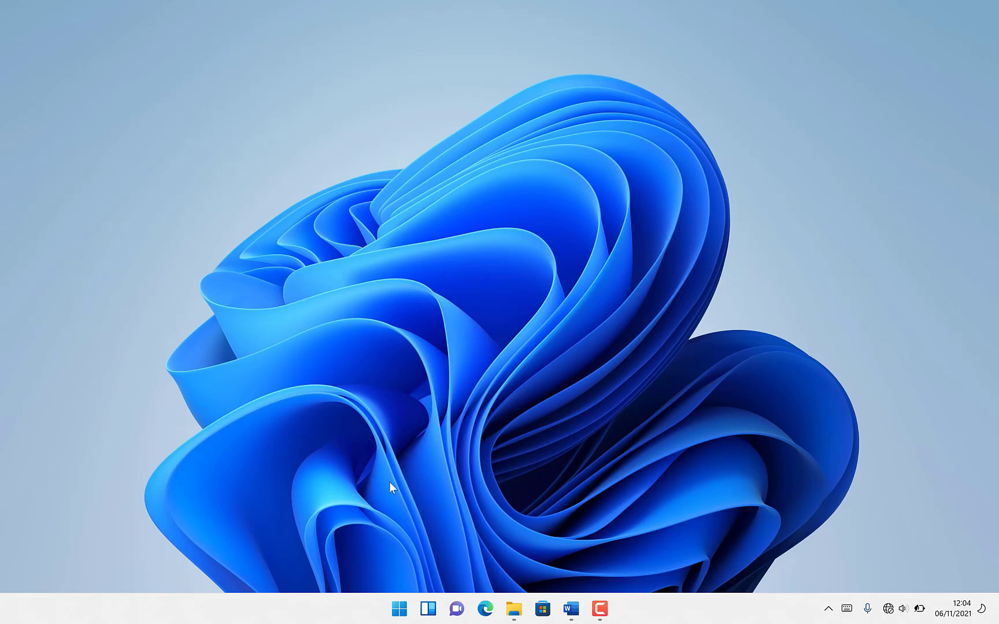
# Open the Start menu to search for "mouse"
pyautogui.click(405, 612)
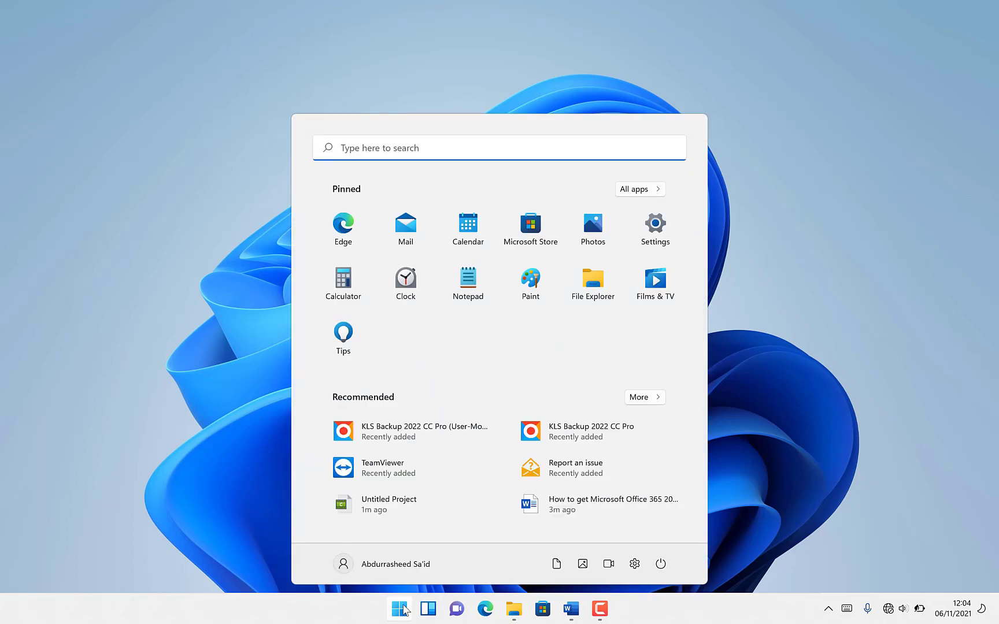
pyautogui.write('mouse')
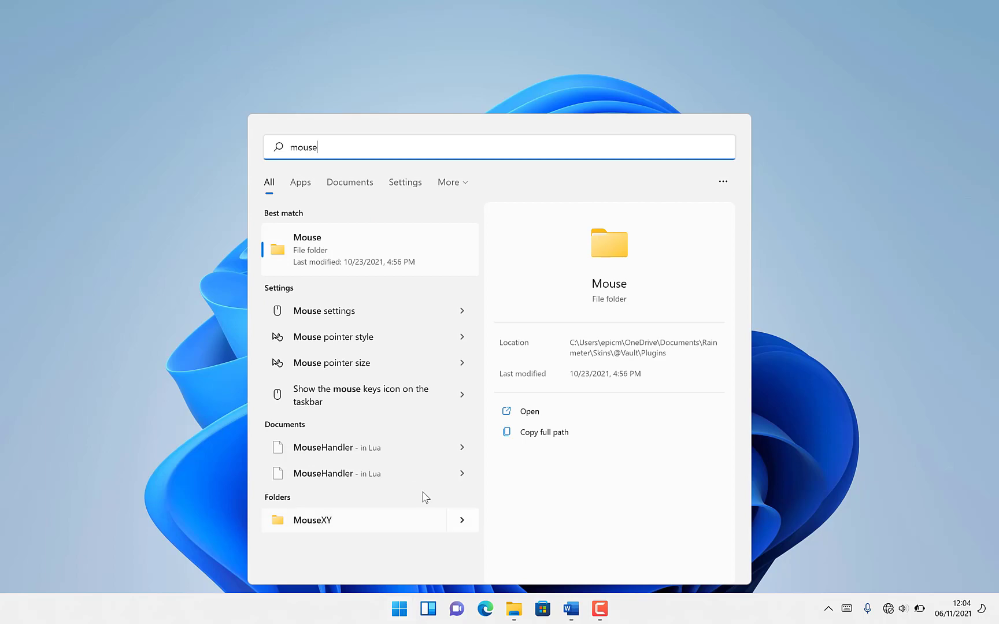
# Open Mouse settings and change the Primary mouse button from Left to Right
pyautogui.click(360, 311)
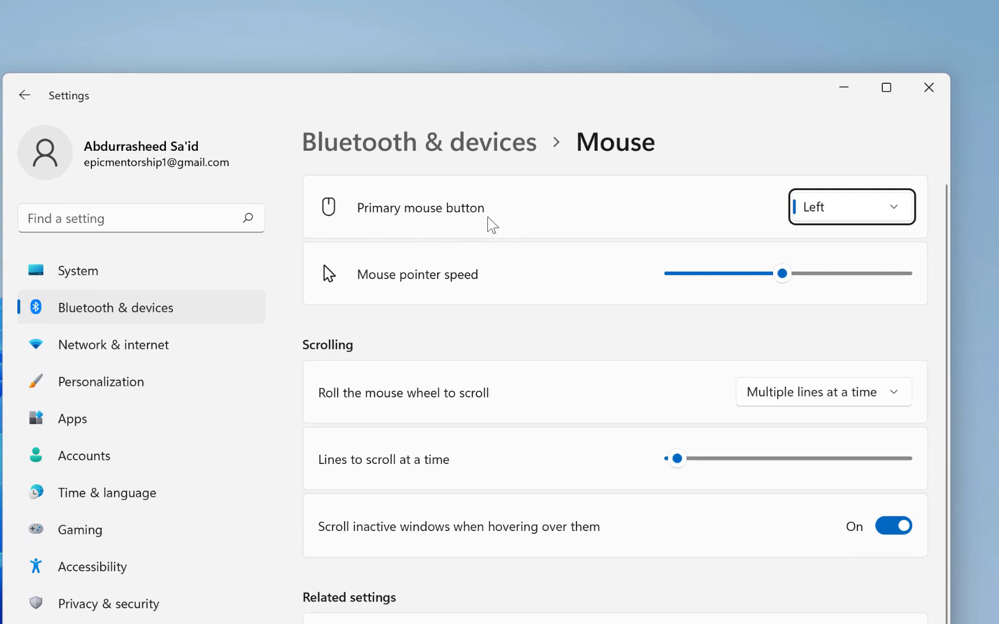
pyautogui.click(898, 206)
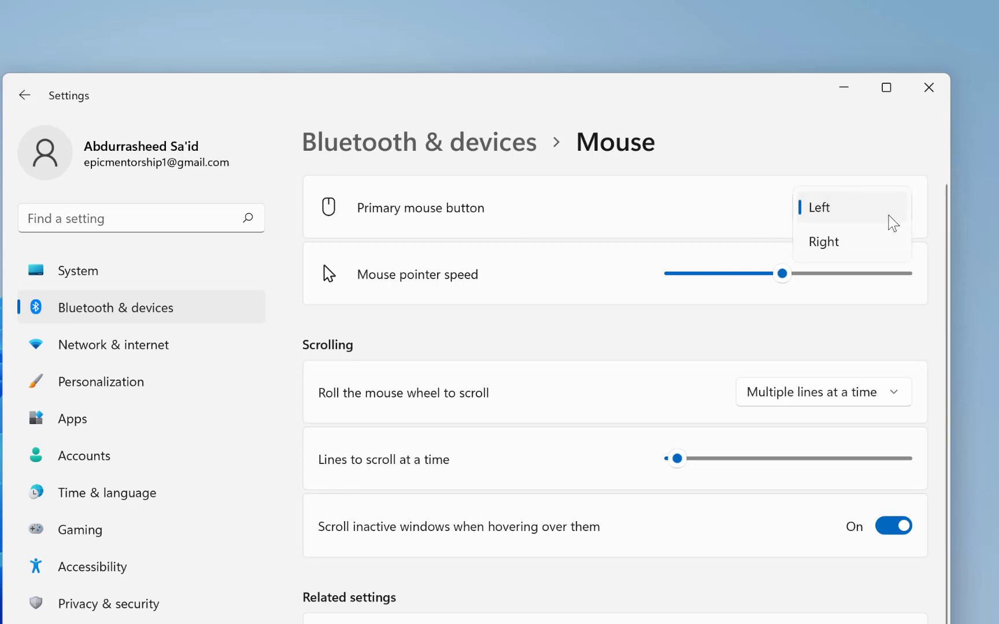
pyautogui.click(857, 250)
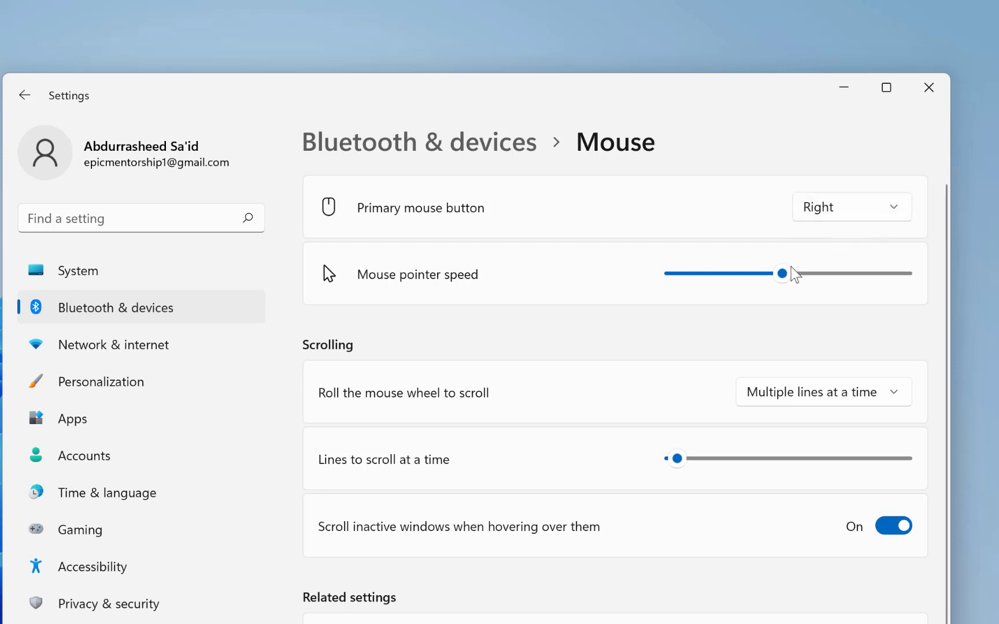
pyautogui.rightClick(843, 84)
pyautogui.rightClick(700, 88)
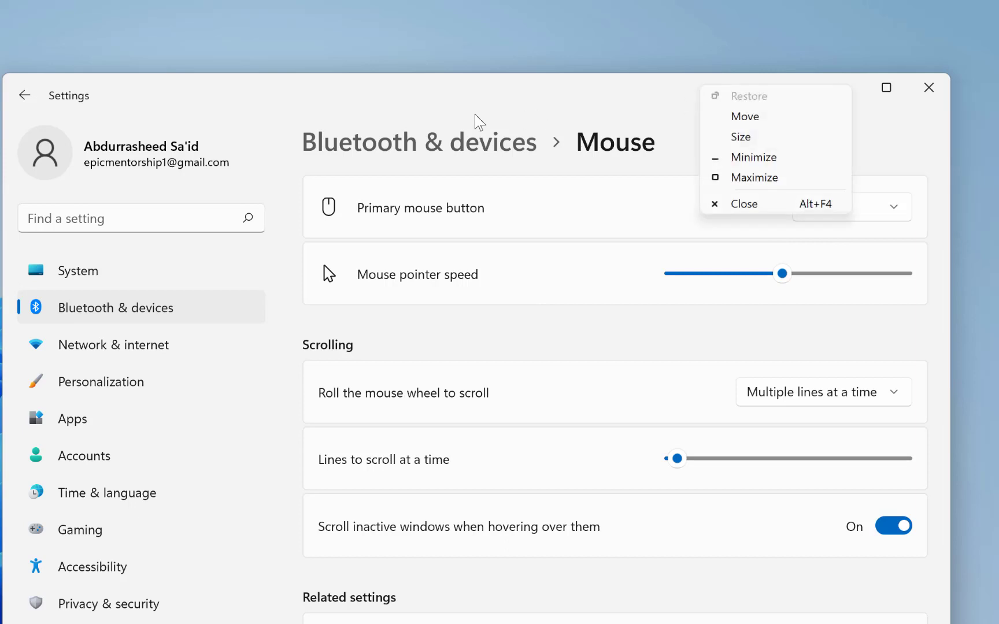
pyautogui.click(403, 111)
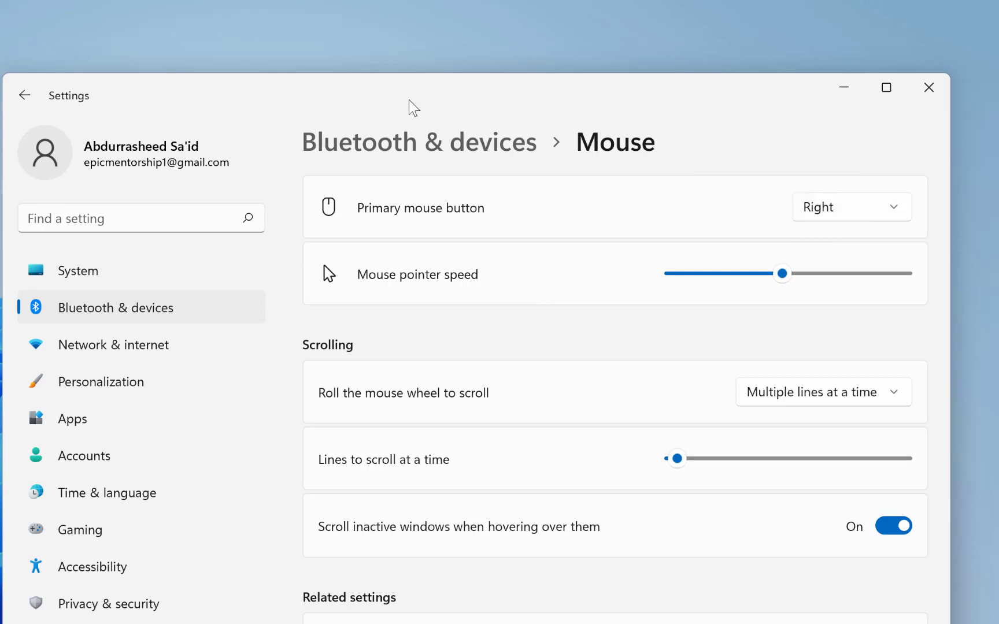
pyautogui.rightClick(371, 90)
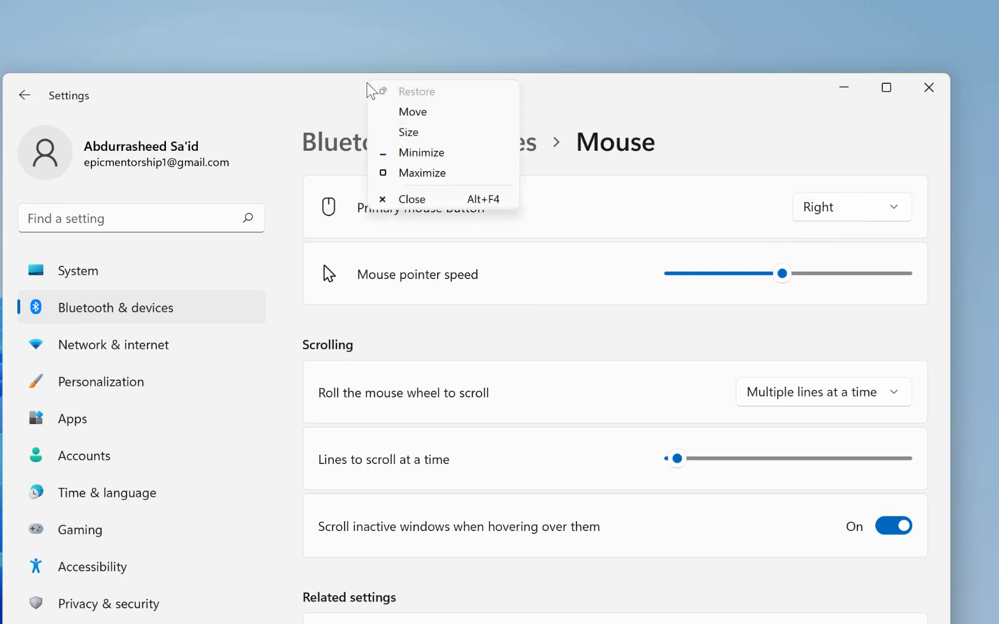
pyautogui.click(467, 84)
pyautogui.rightClick(458, 84)
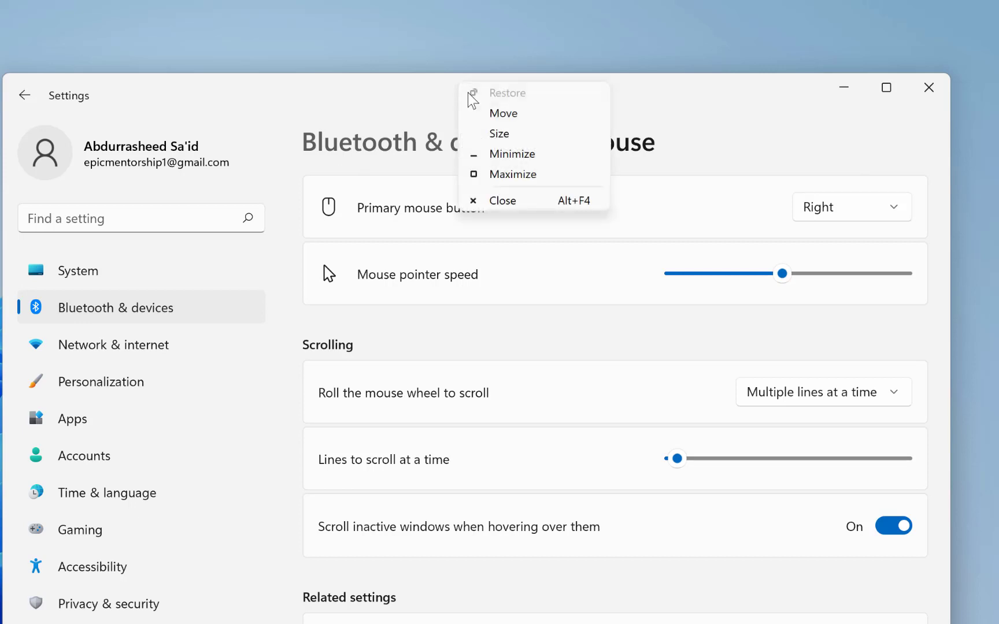
pyautogui.click(699, 93)
pyautogui.rightClick(699, 93)
pyautogui.click(616, 82)
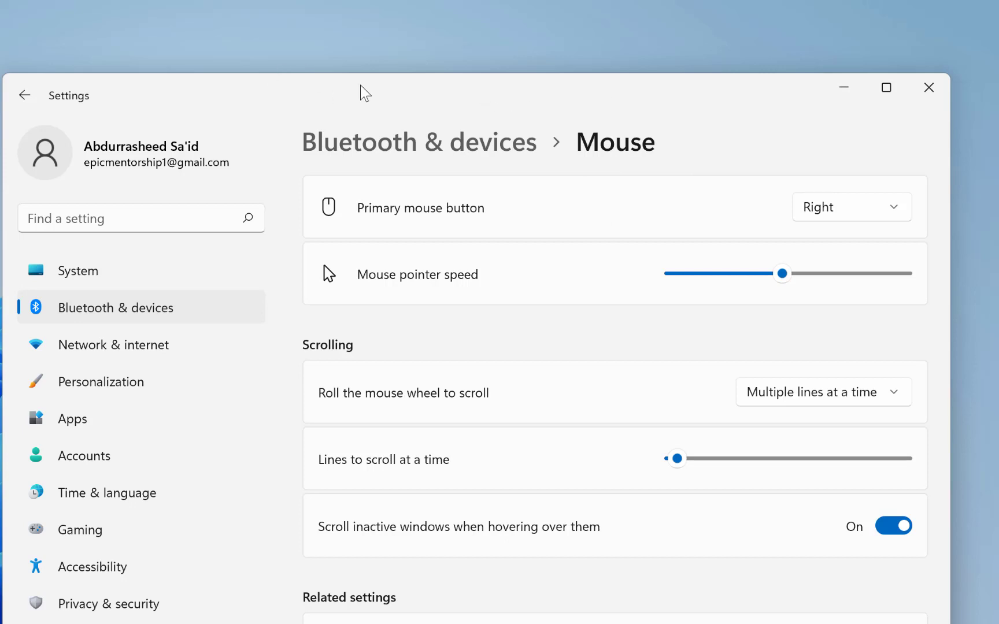
pyautogui.rightClick(492, 85)
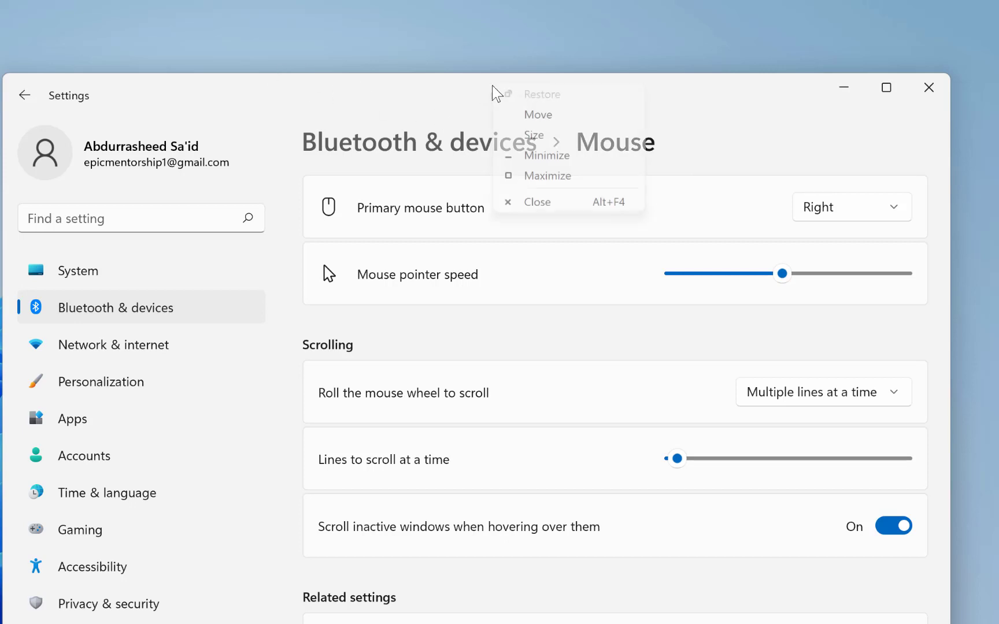
pyautogui.click(183, 174)
pyautogui.rightClick(1, 71)
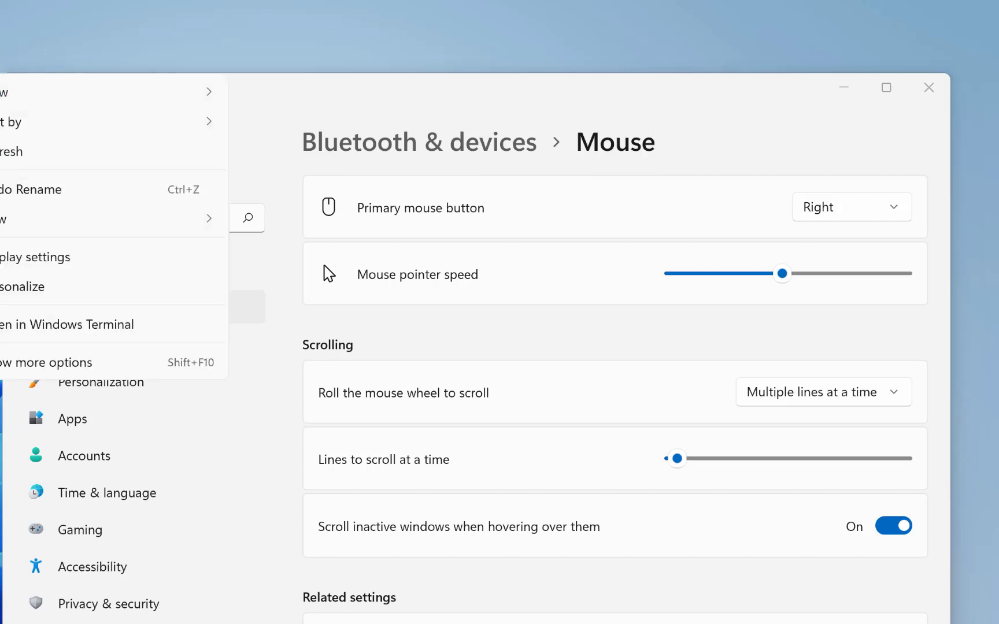
pyautogui.click(564, 96)
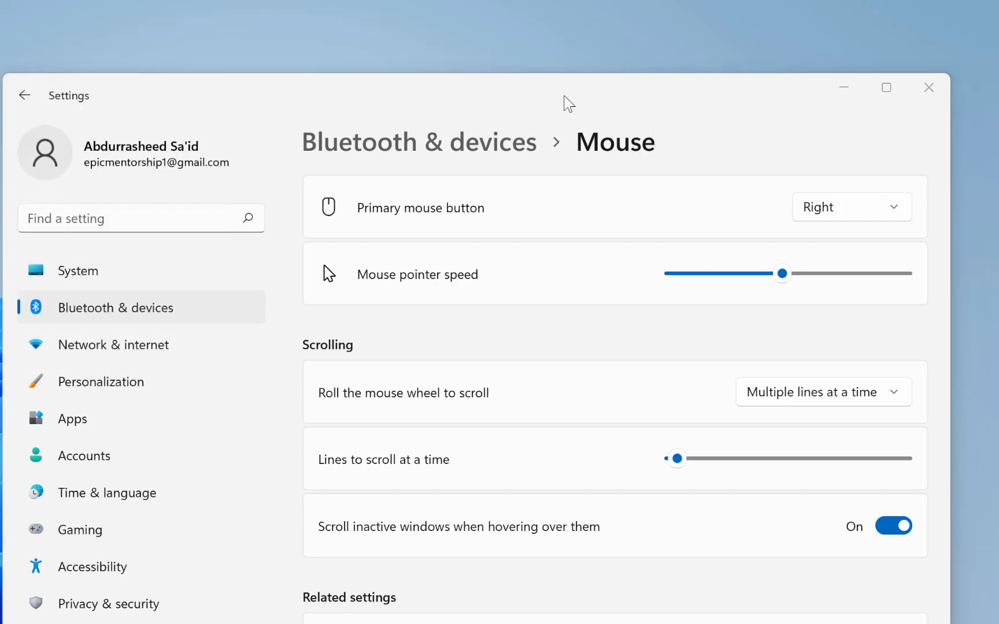